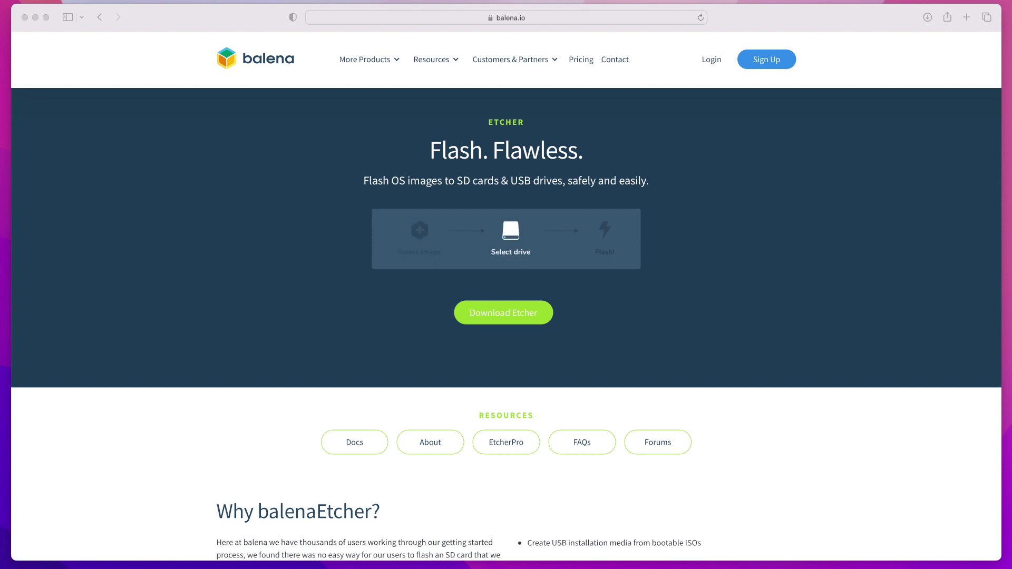
Jump to the Etcher download table on balena.io/etcher, listing Windows, macOS and Linux builds
left_click(546, 19)
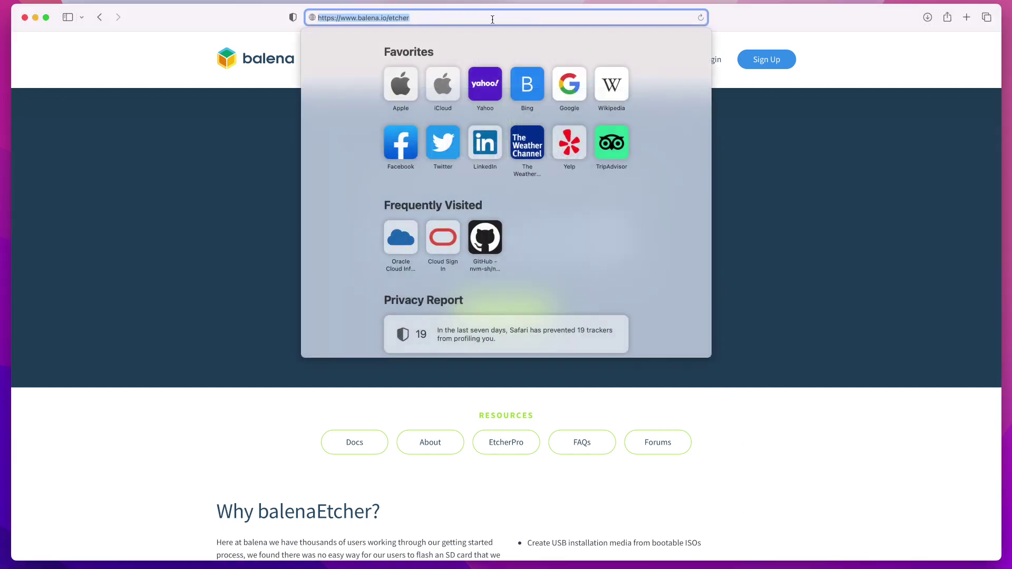
left_click(190, 115)
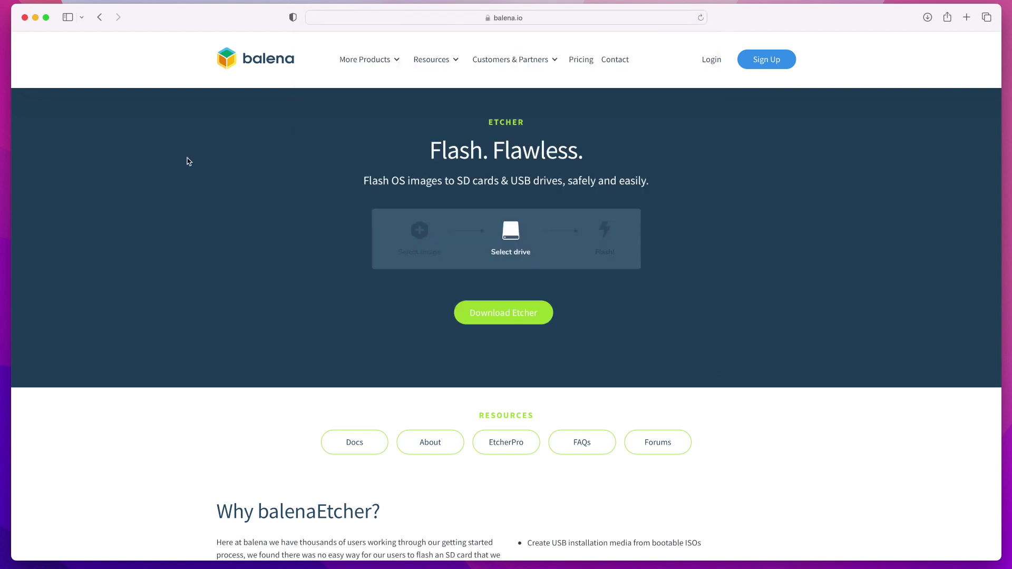
left_click(504, 315)
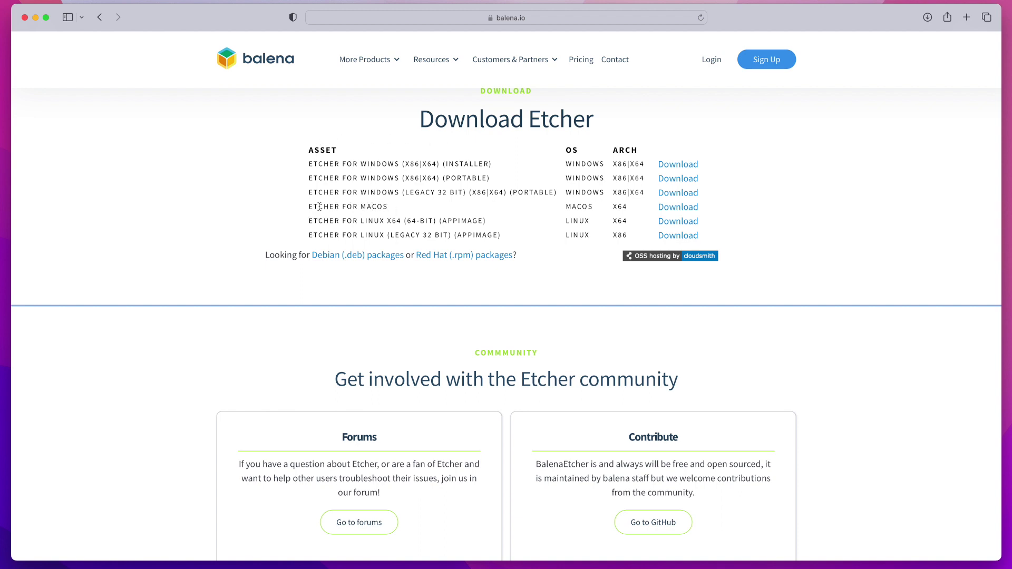
scroll(522, 210, "up", 1)
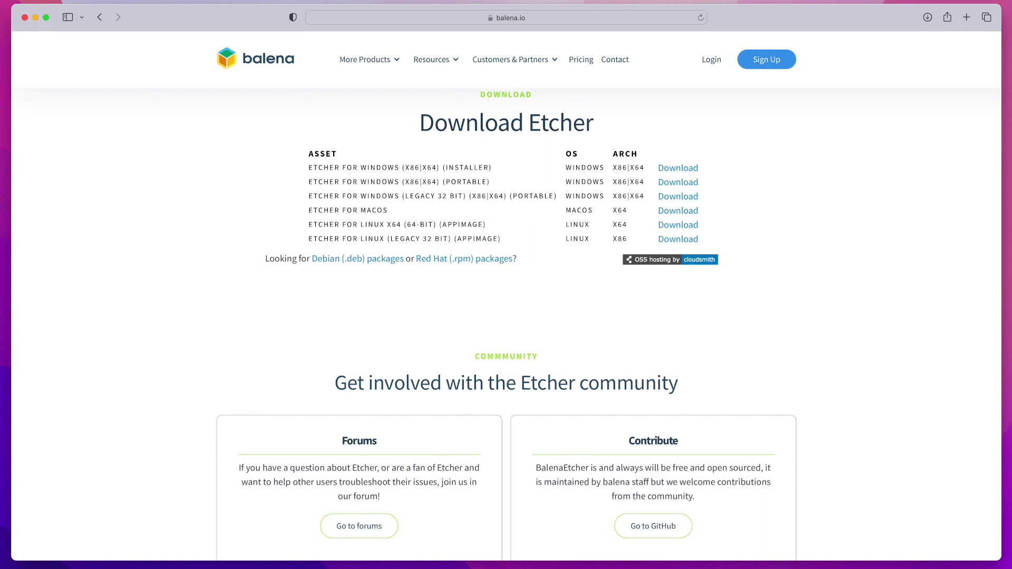
left_click(343, 564)
Install balenaEtcher-1.18.4.dmg into Applications and launch it, approving the downloaded-app warning
left_click(132, 226)
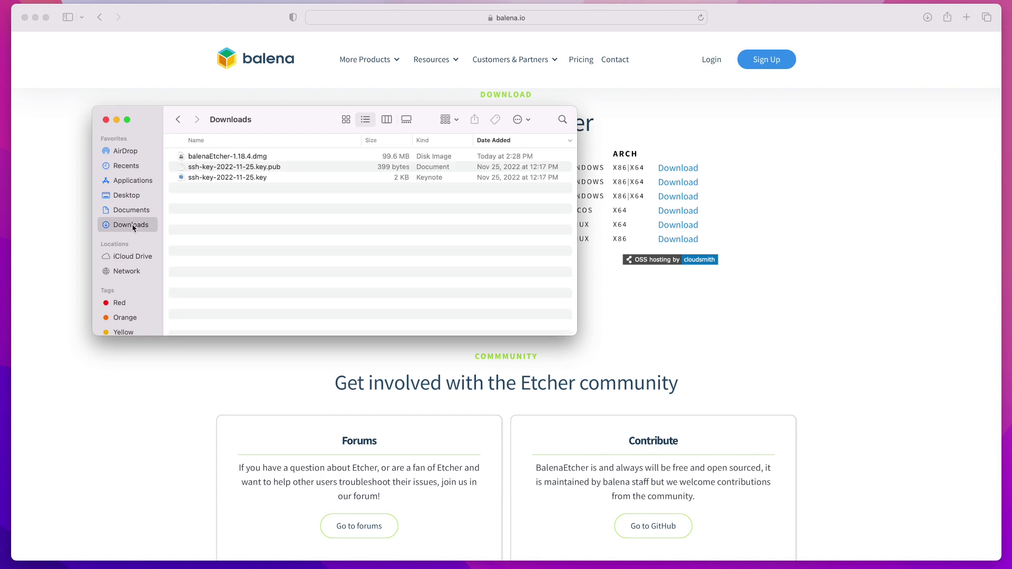
left_click(251, 158)
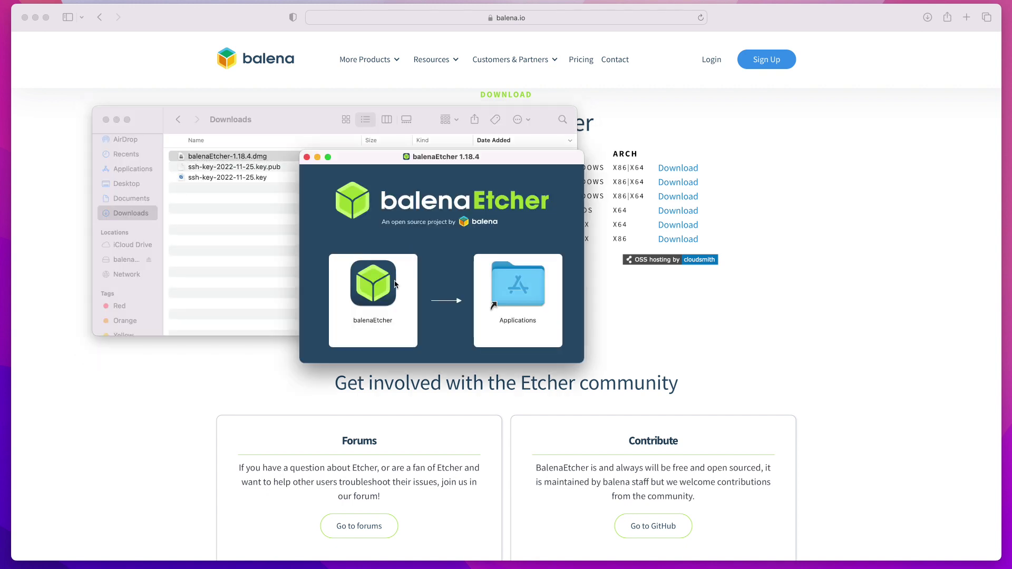
left_click_drag(385, 285, 522, 280)
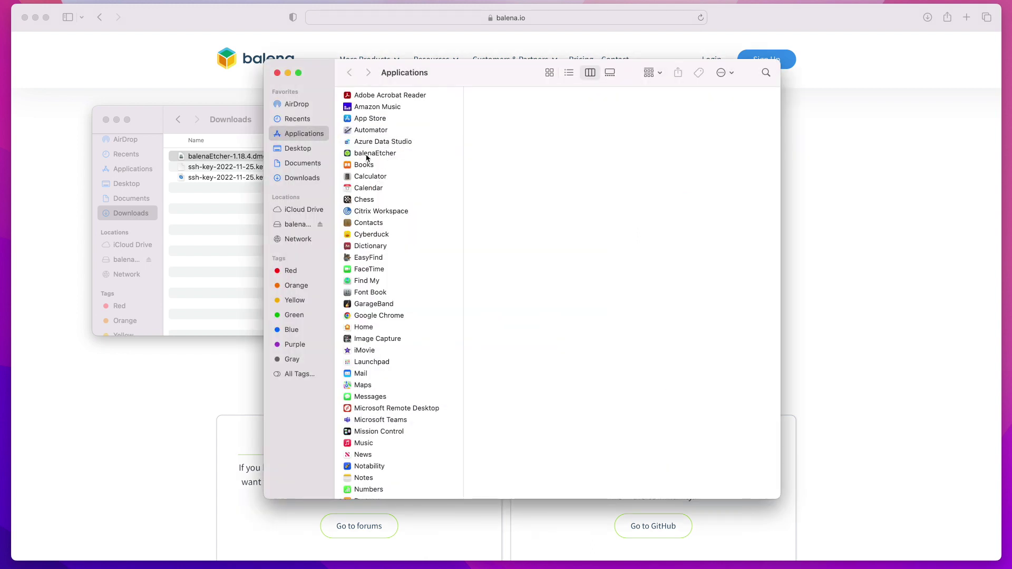
double_click(368, 155)
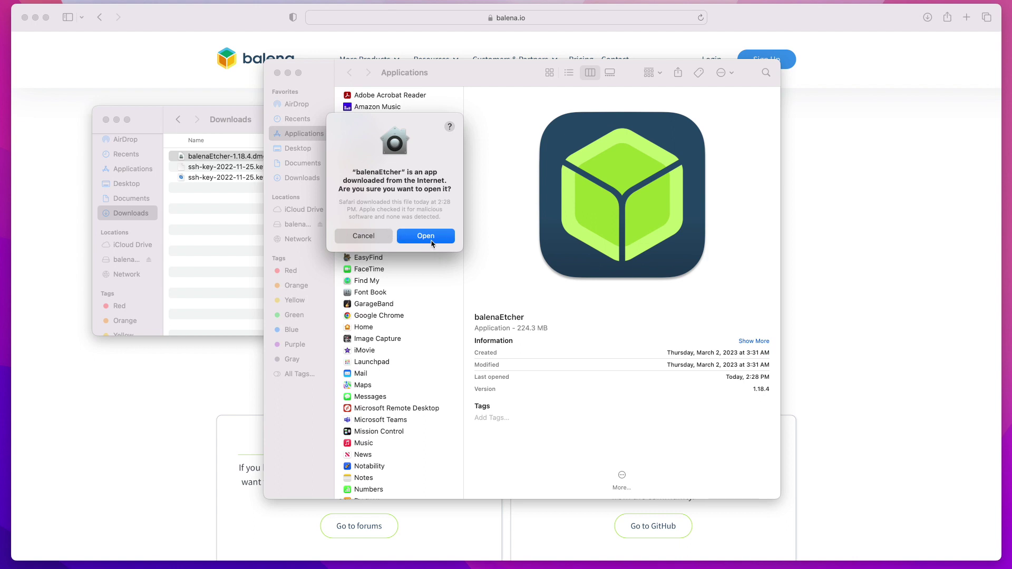
left_click(431, 238)
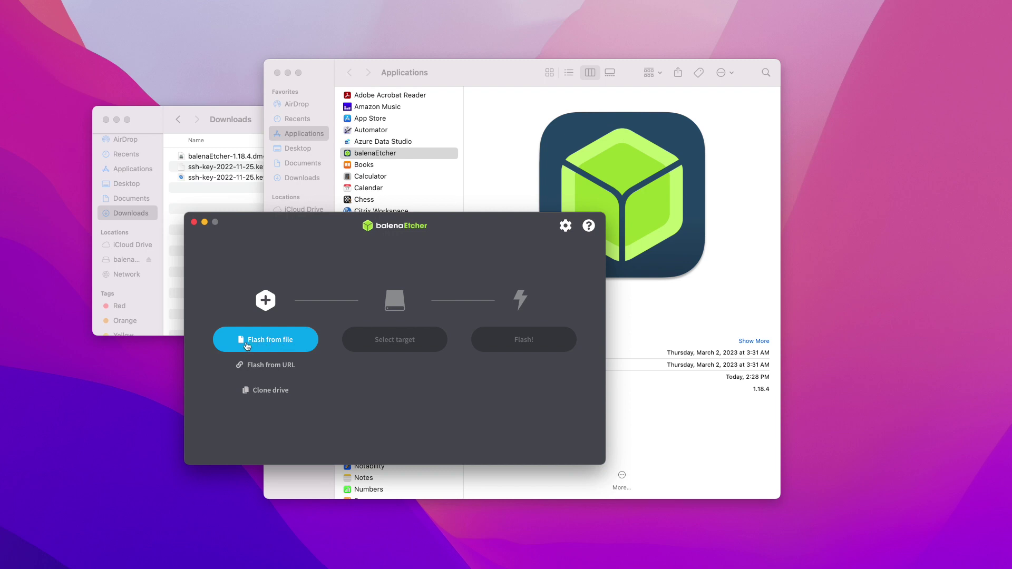
Load debian-11.6.0-amd64-netinst.iso from Documents as the source image
left_click(275, 346)
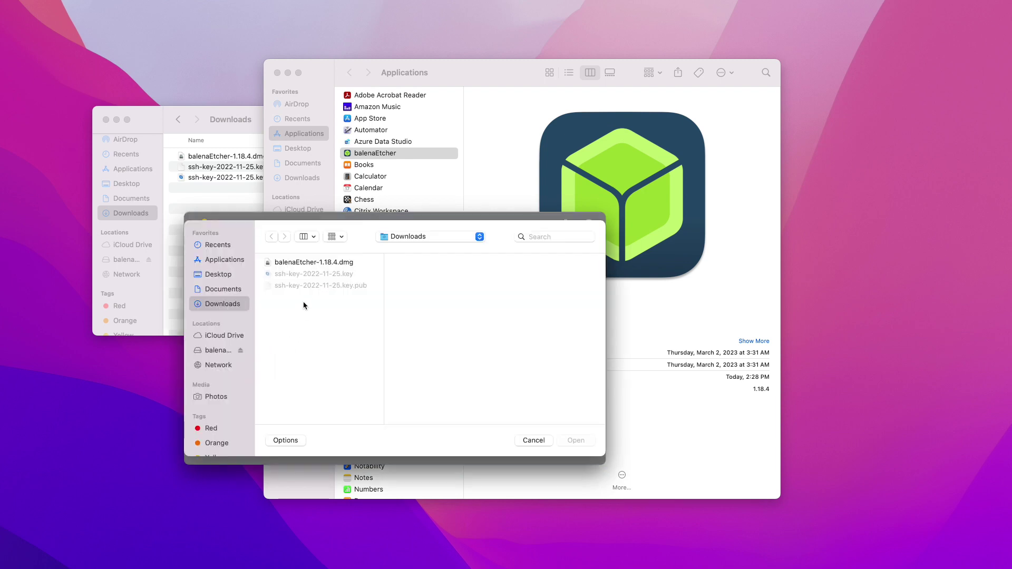
left_click(229, 291)
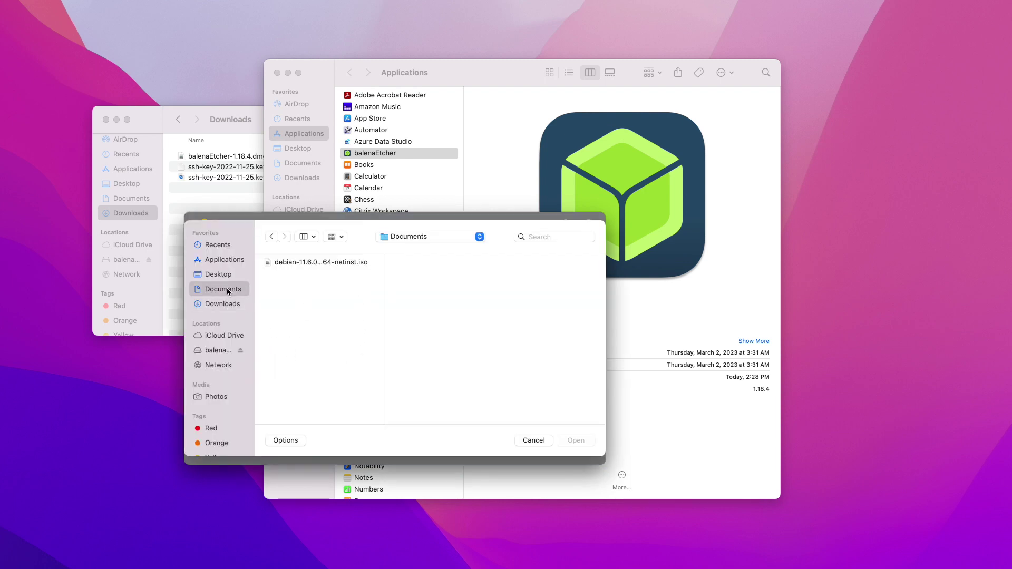
left_click(306, 264)
left_click(316, 263)
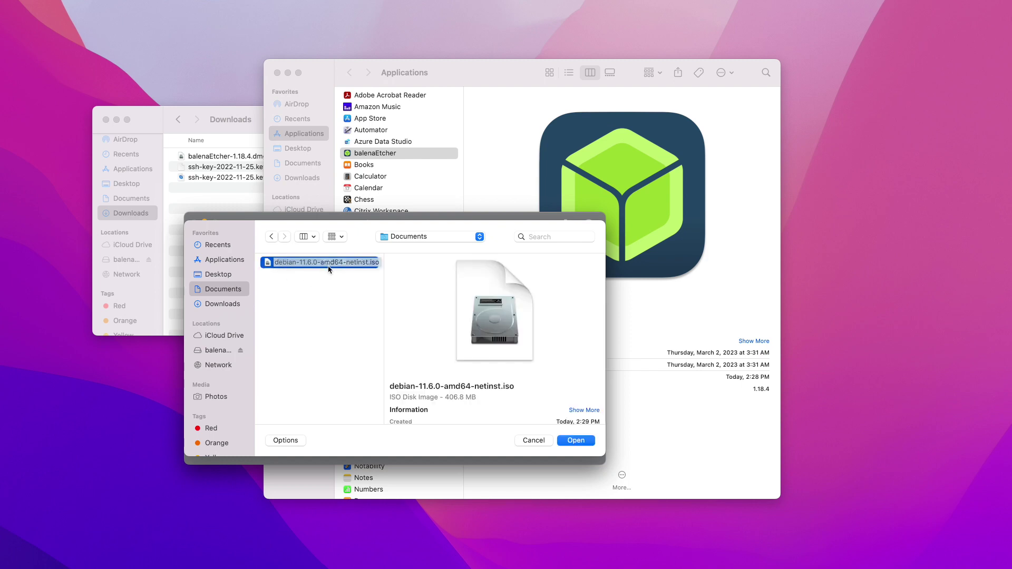
left_click(576, 440)
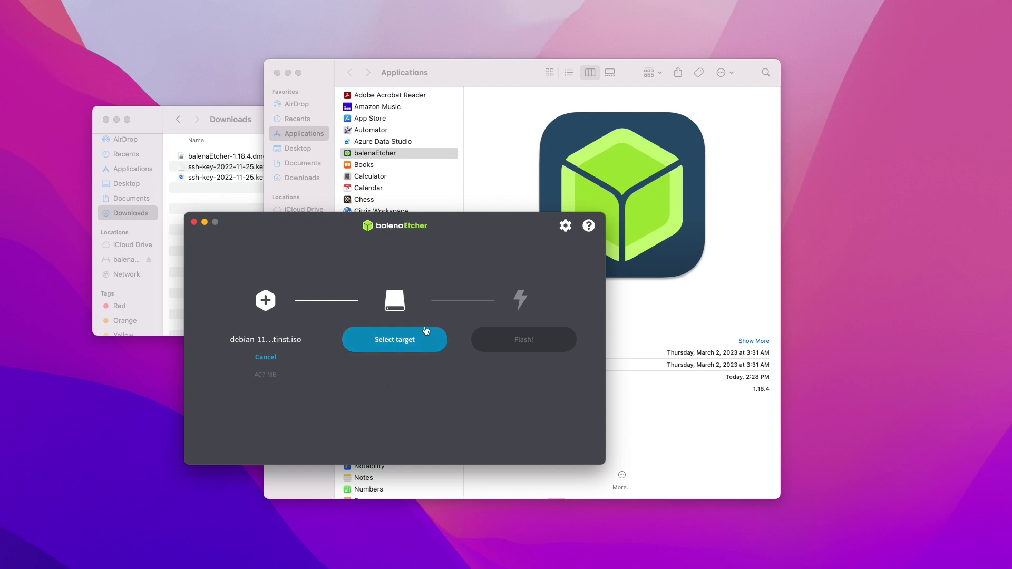
Choose the hidden JetFlash Transcend 16GB Media drive (15.8 GB) as the flash target
left_click(380, 345)
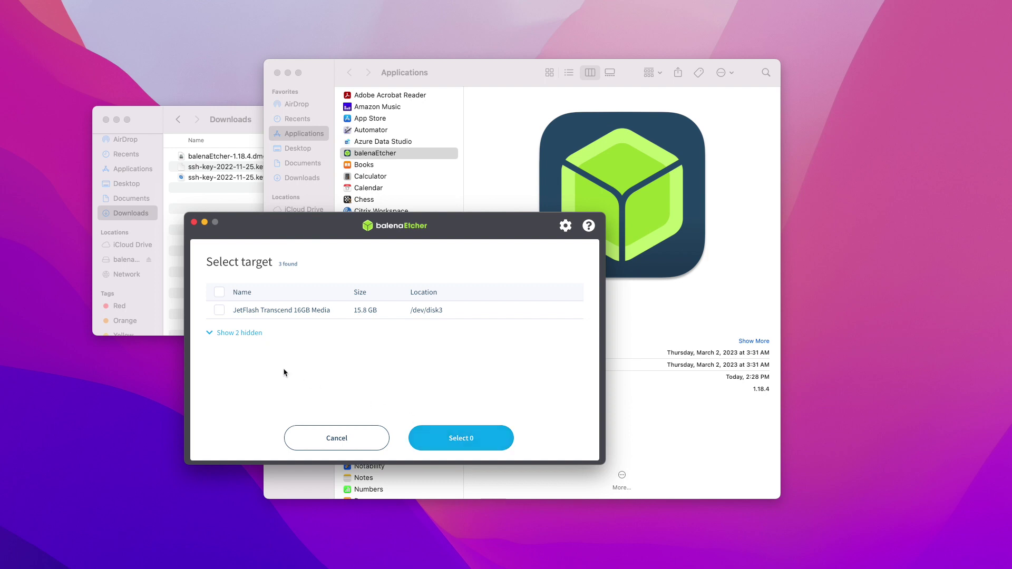
left_click(210, 334)
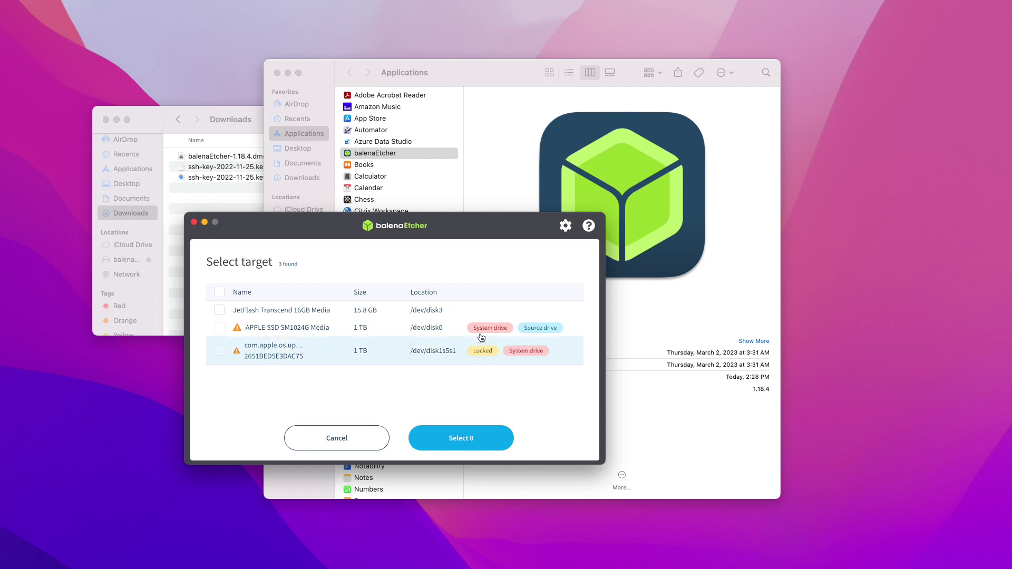
left_click(219, 311)
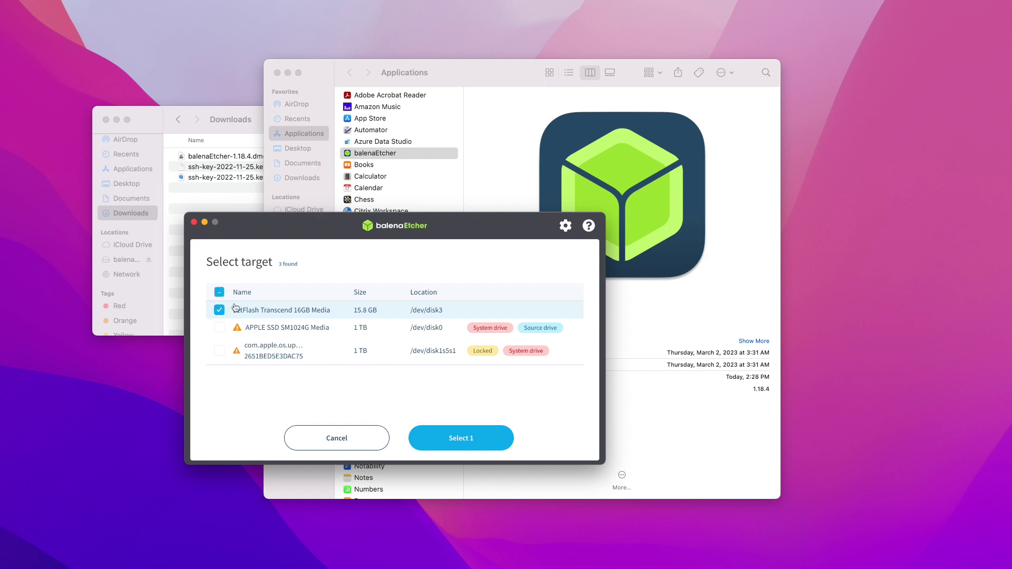
left_click(462, 439)
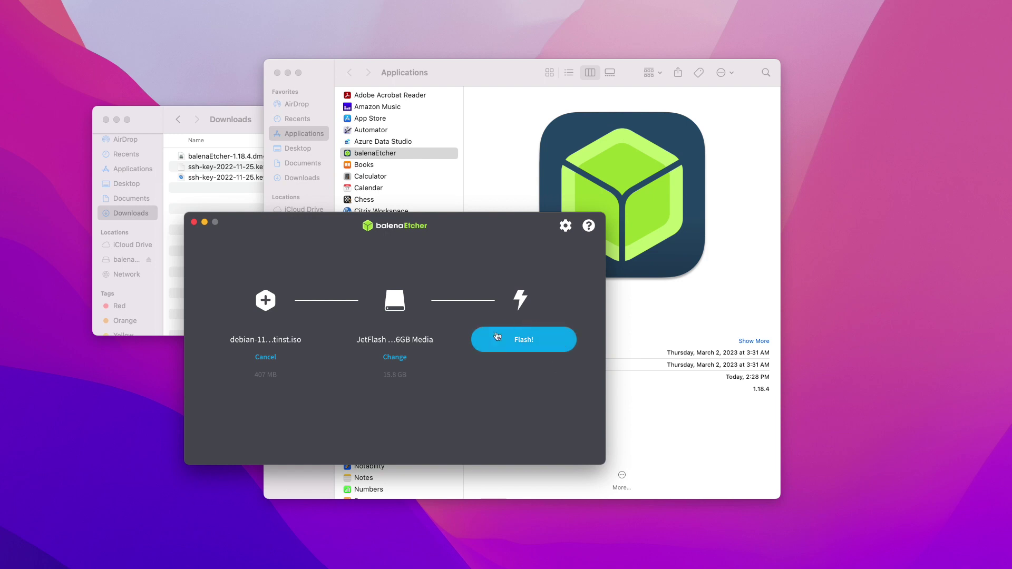
Flash the Debian ISO using the administrator password, then eject the unreadable disk
left_click(522, 346)
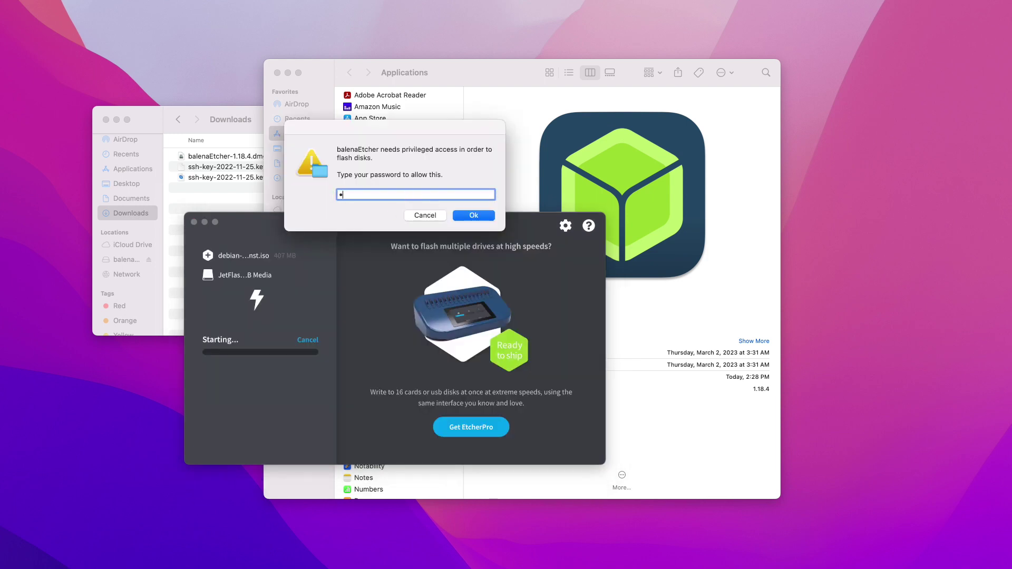
type("********")
key("Return")
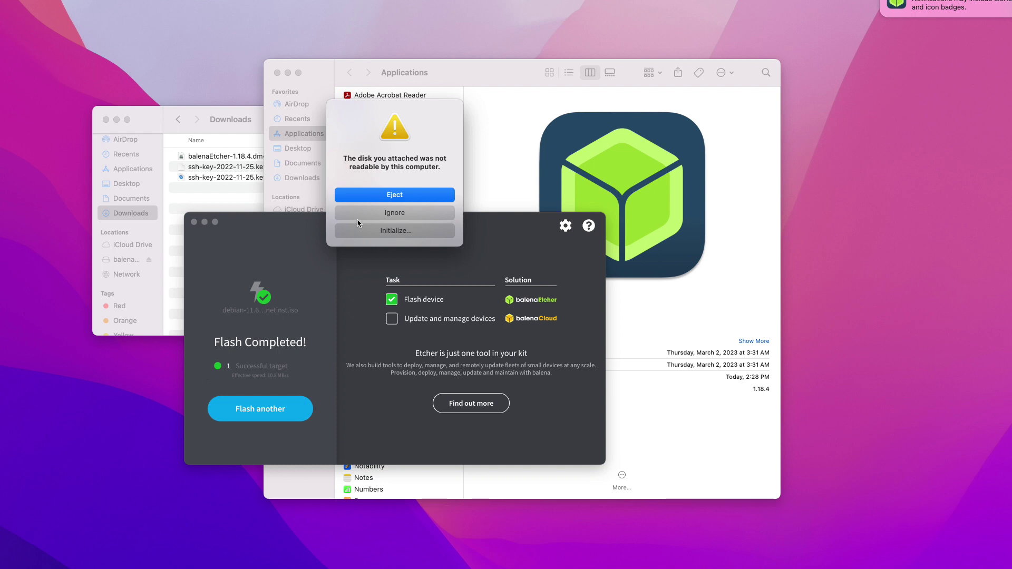
left_click(383, 199)
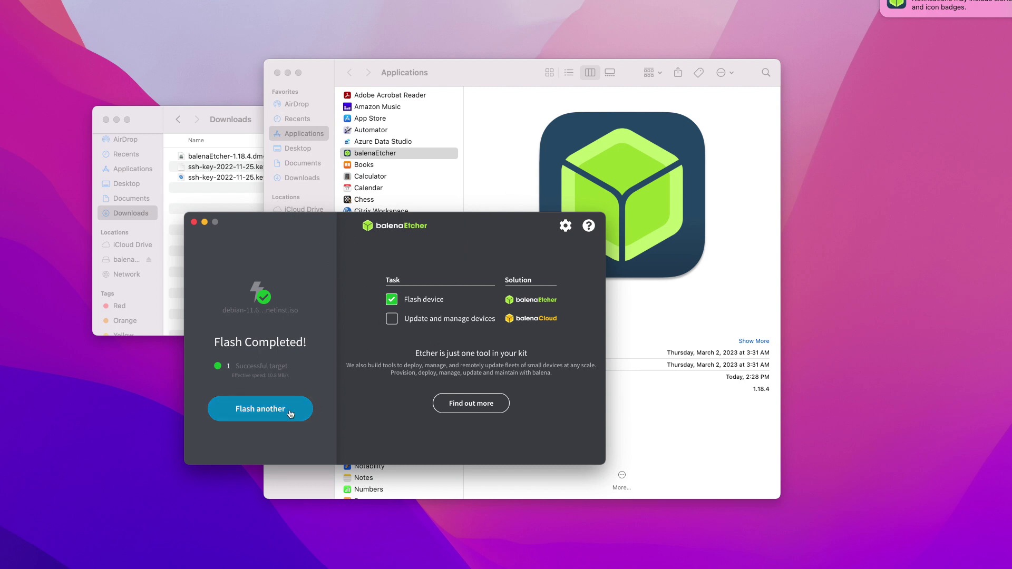
Cancel the Debian image, choose Flash from URL, and switch to Safari
left_click(254, 410)
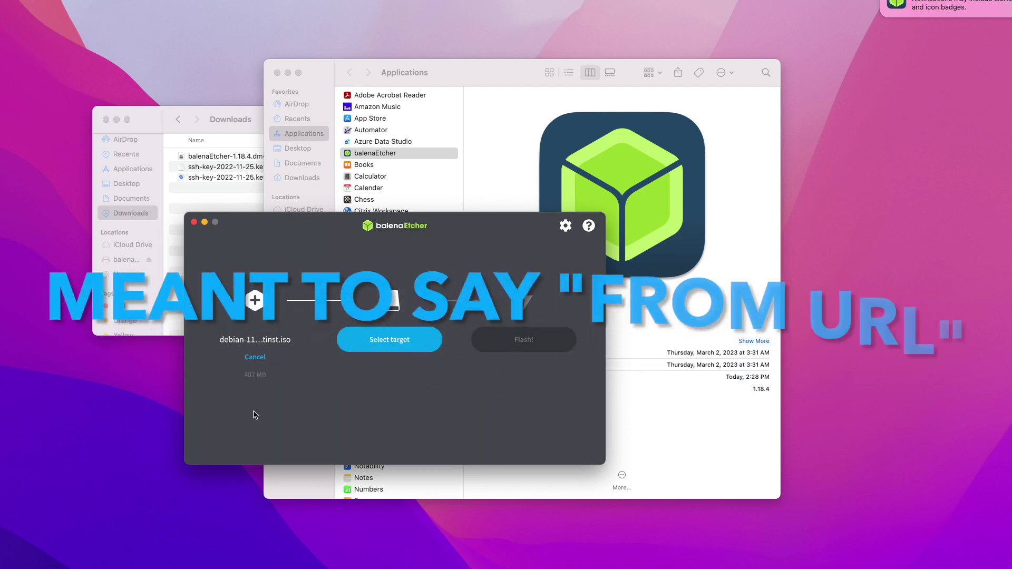
left_click(252, 358)
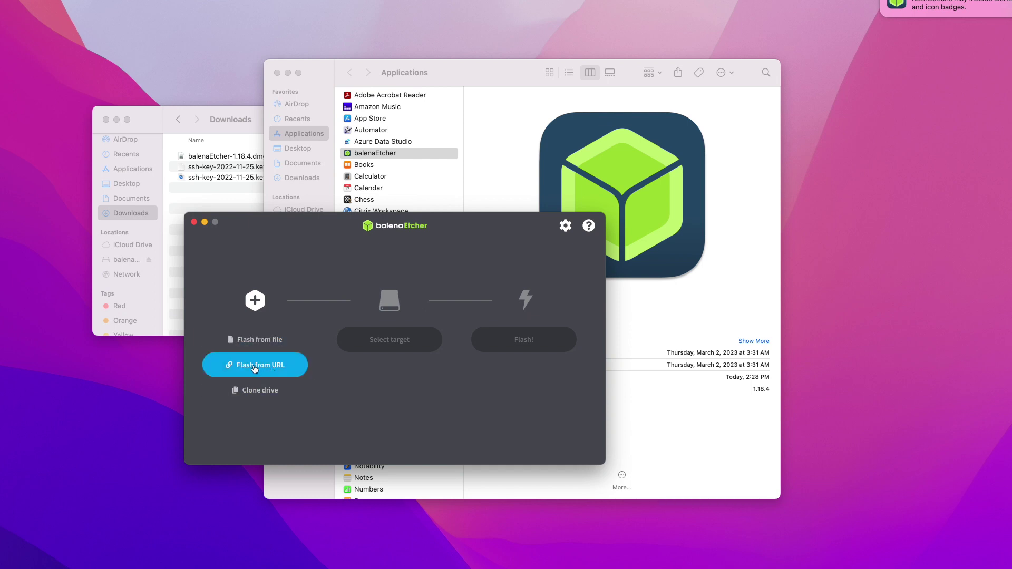
left_click(254, 368)
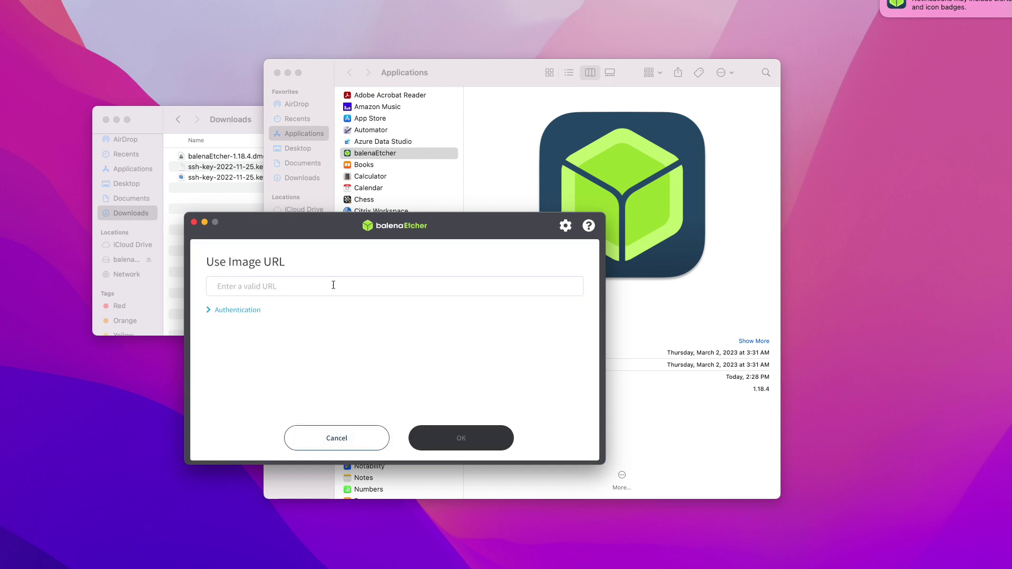
key("super+Tab")
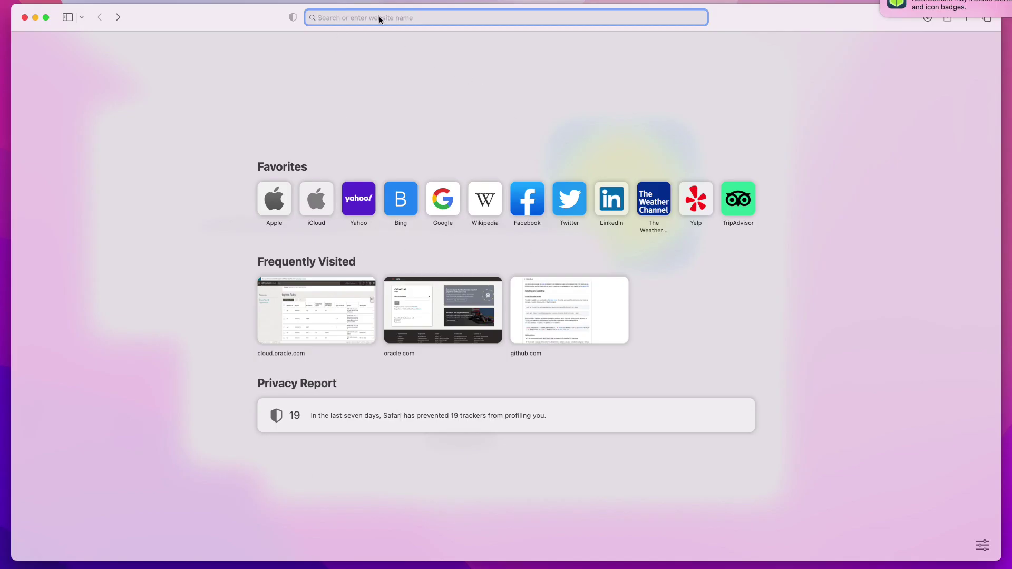
Search 'puppy linux', open Puppy Linux Home, and copy the FossaPup64 9.5 Main download link
type("puppy linu")
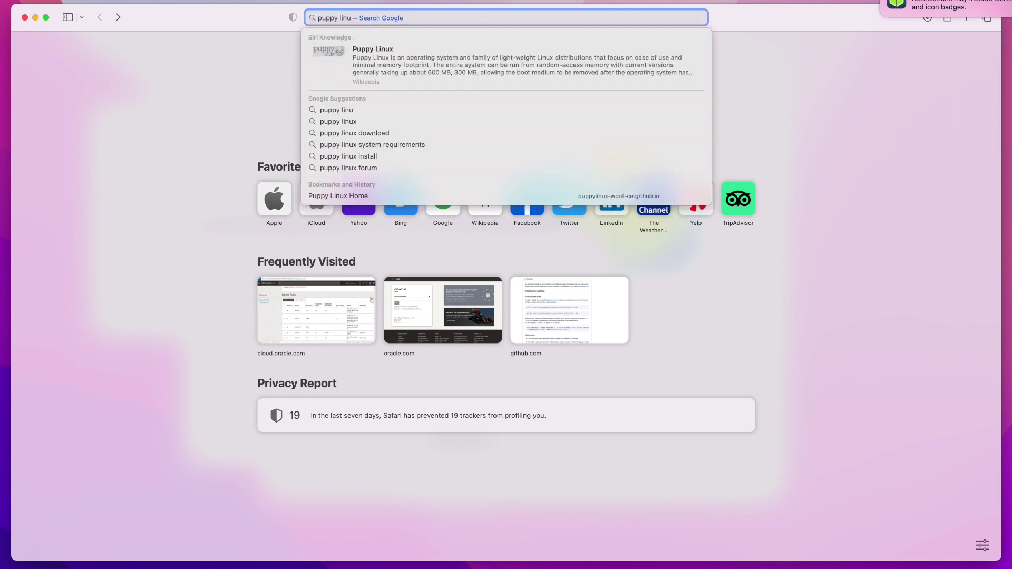
type("x")
key("Return")
left_click(198, 168)
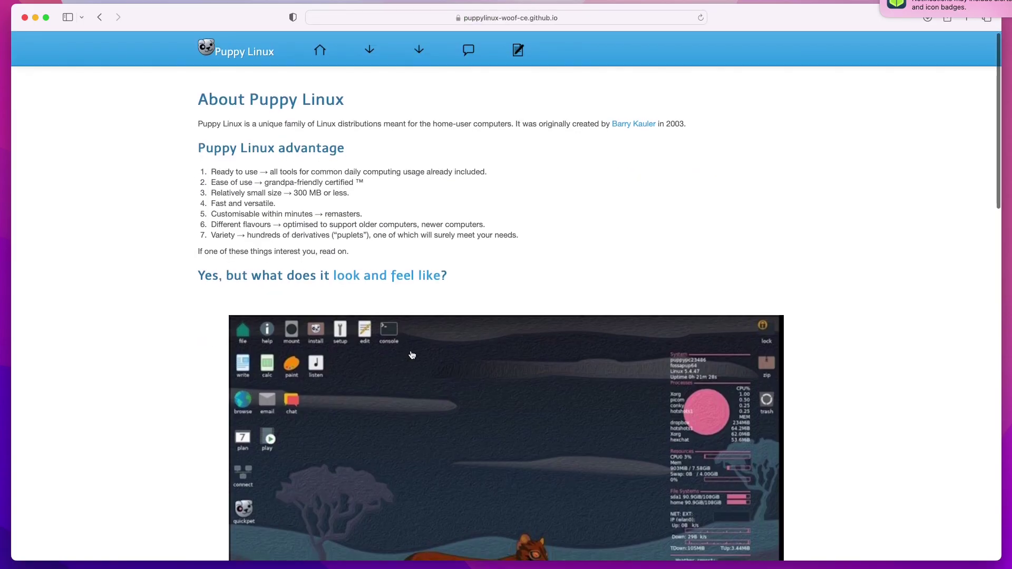
scroll(412, 356, "down", 10)
right_click(572, 411)
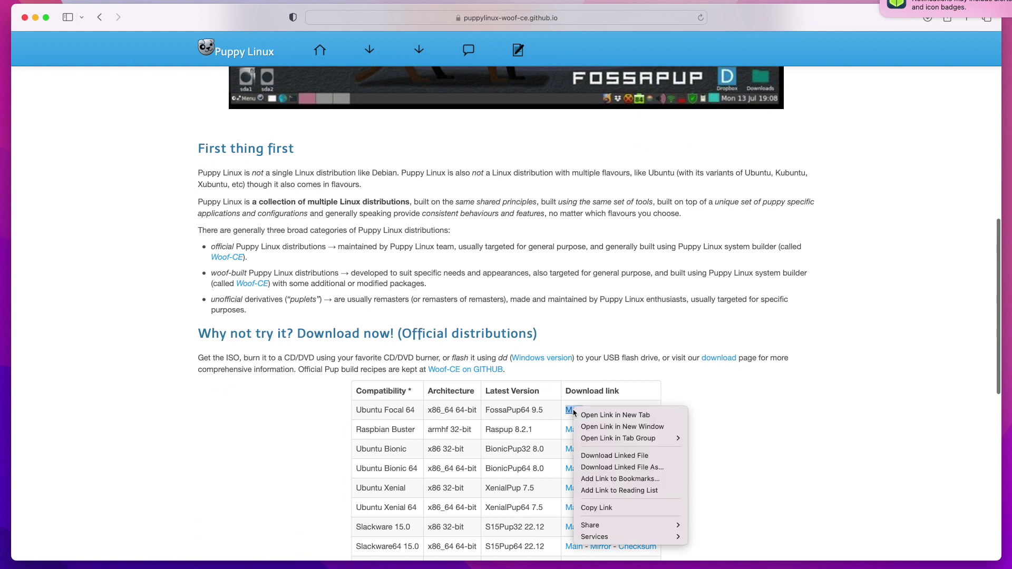
right_click(575, 413)
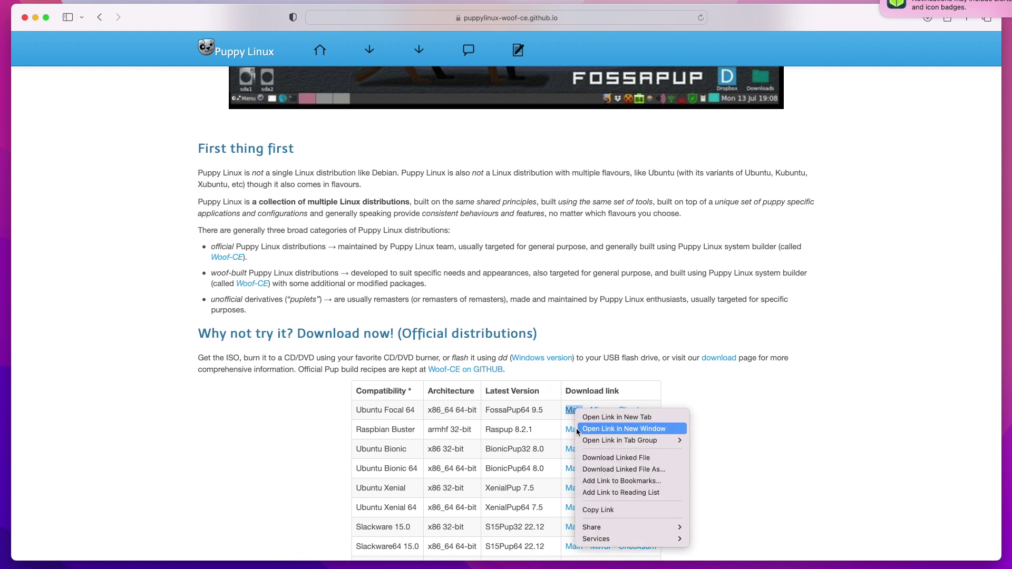
left_click(591, 511)
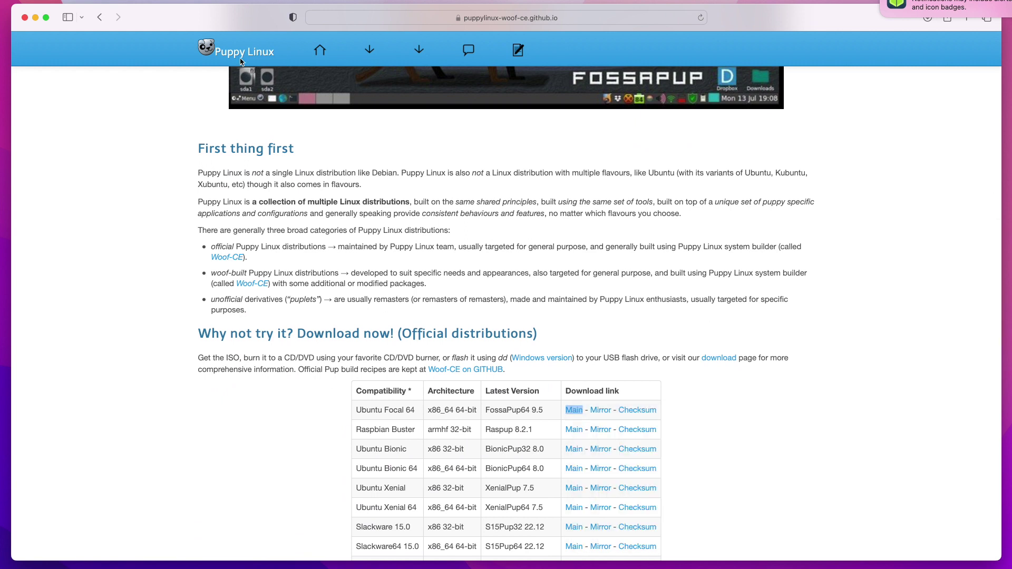
Paste the FossaPup64 link into Etcher's URL field and load fossapup64-9.5.iso (425 MB)
left_click(34, 19)
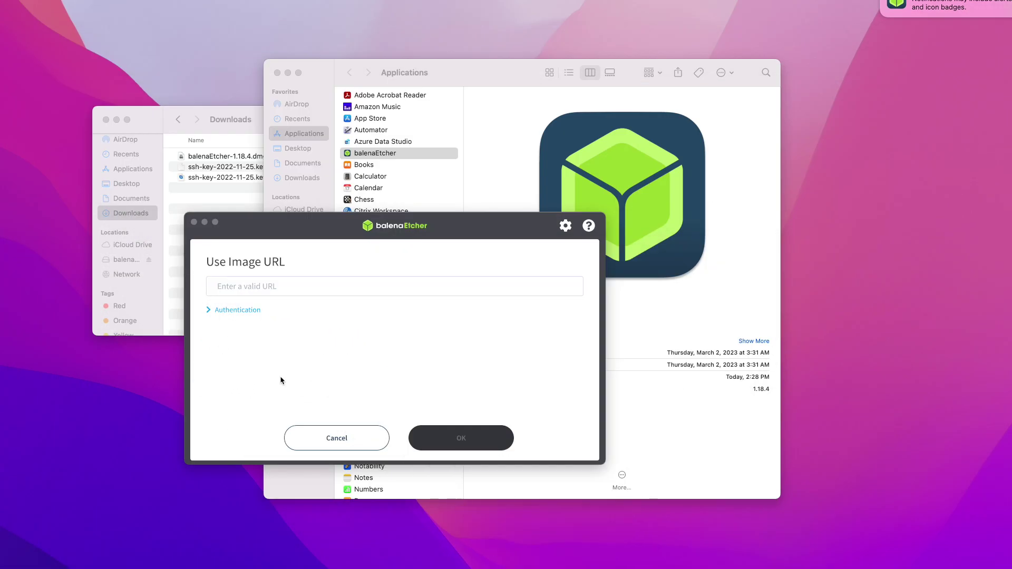
left_click(249, 287)
key("super+v")
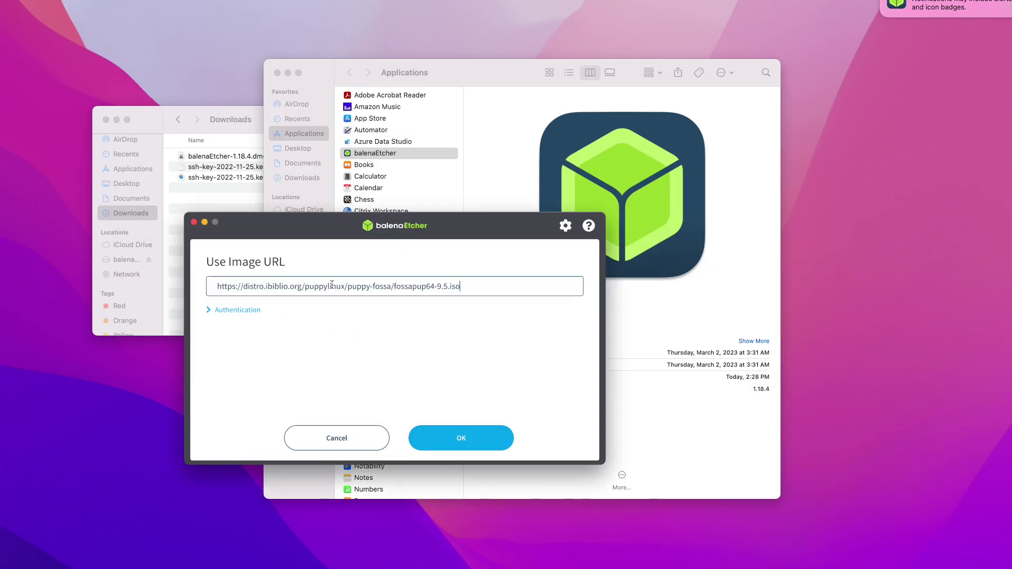
left_click(210, 313)
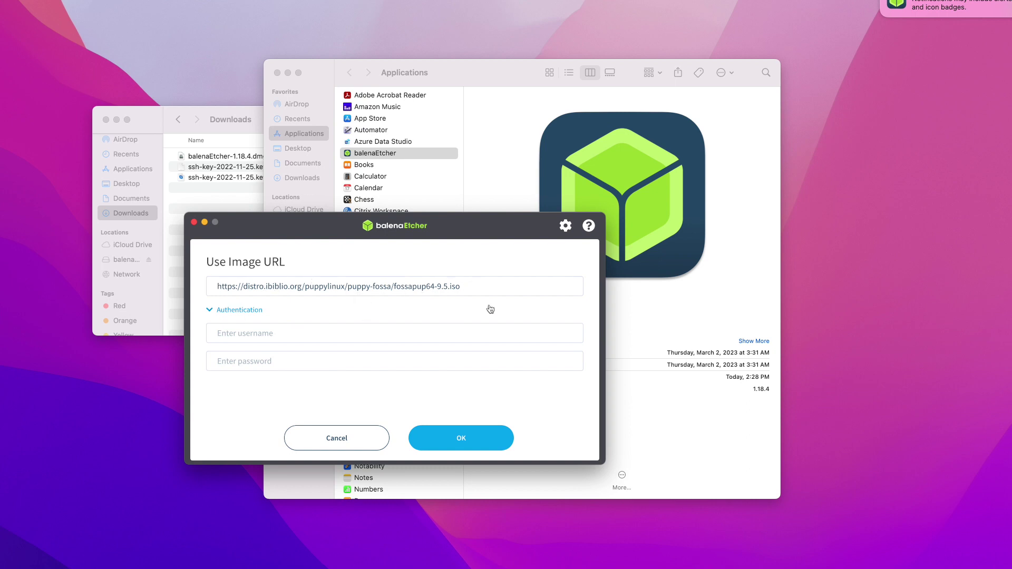
left_click(462, 440)
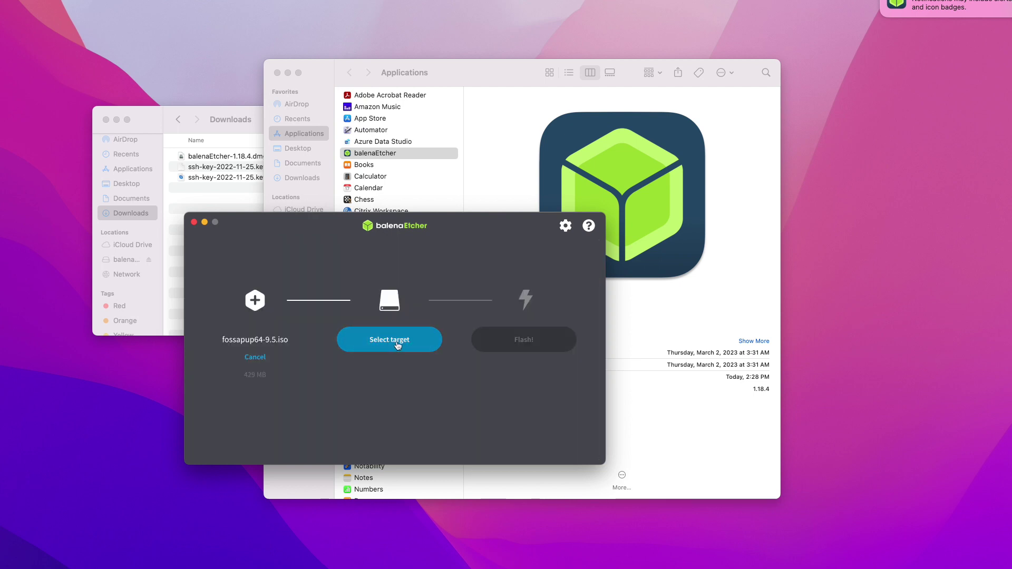
left_click(397, 344)
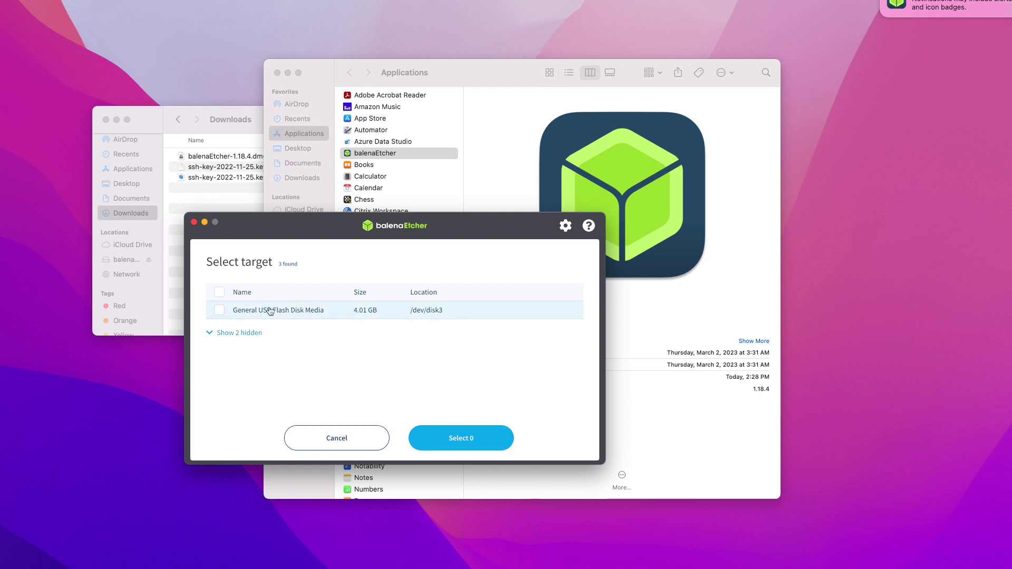
Select the 4.01 GB General USB Flash Disk Media as the target drive
left_click(219, 311)
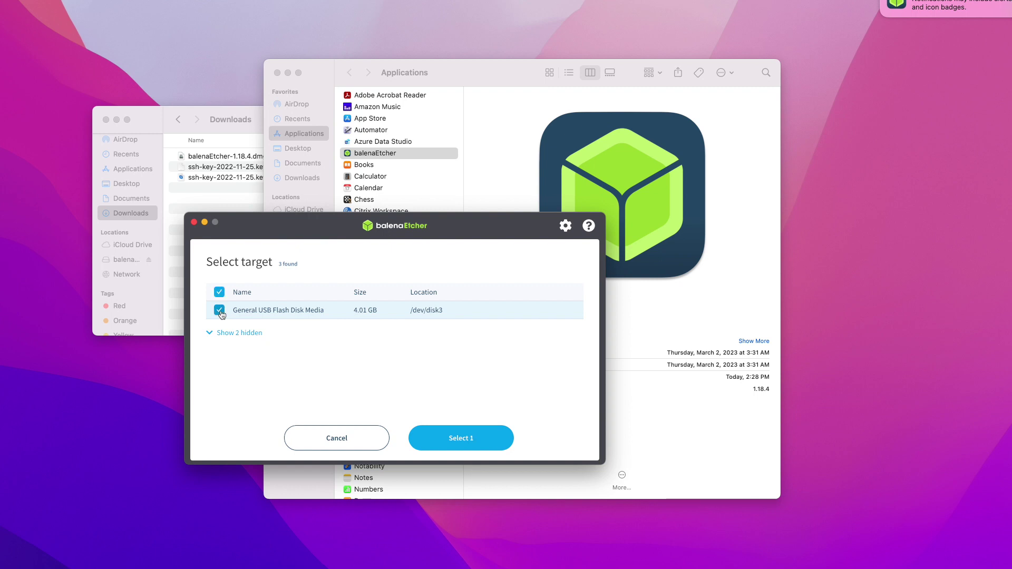
left_click(450, 436)
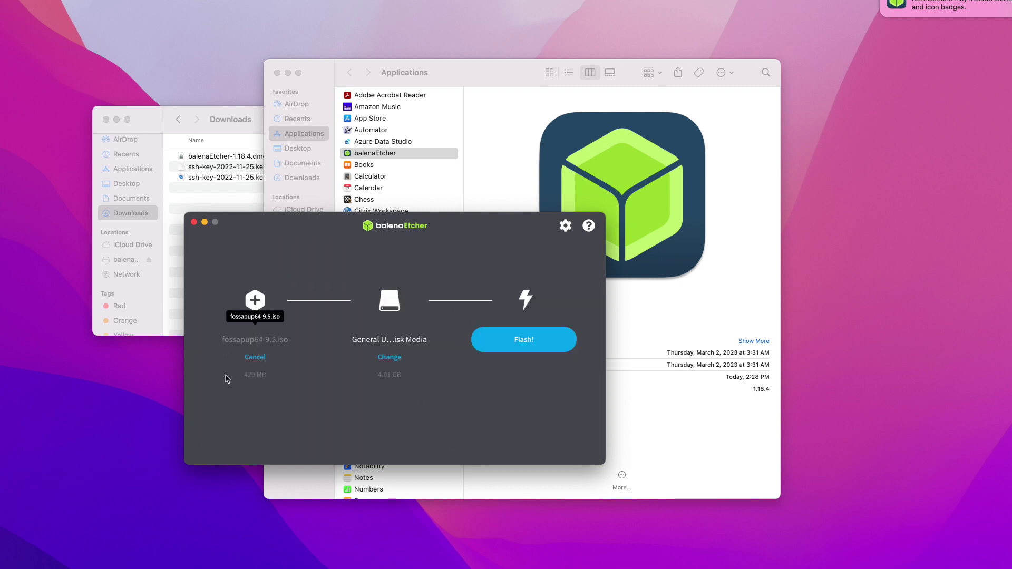
Flash fossapup64-9.5.iso to the USB drive, then eject the unreadable disk
left_click(520, 345)
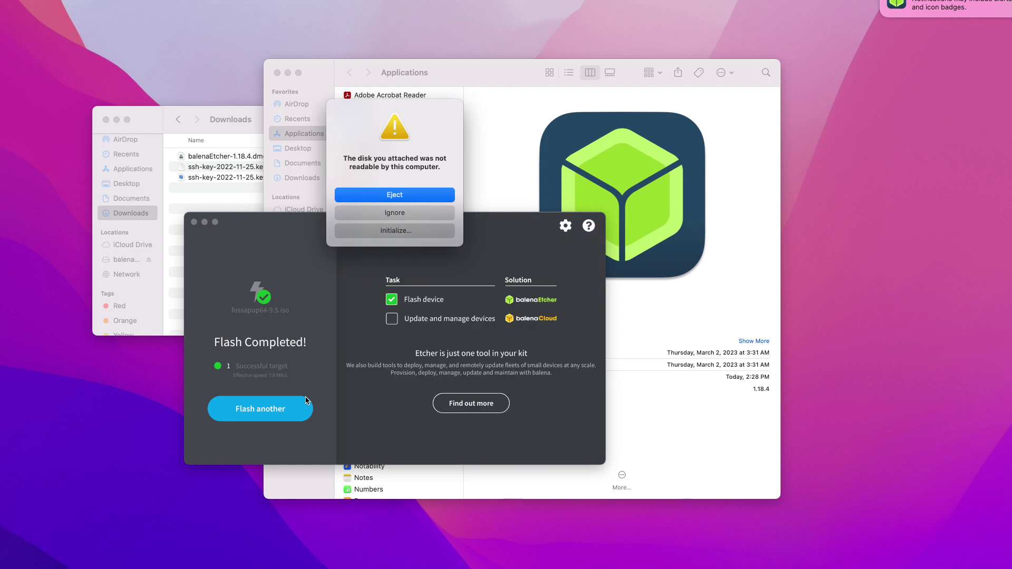
left_click(390, 196)
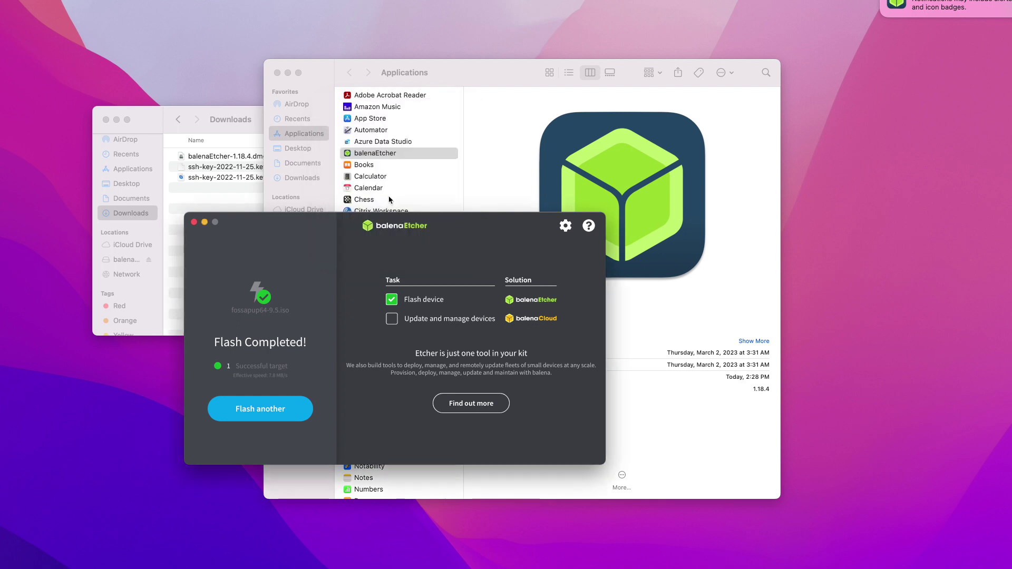